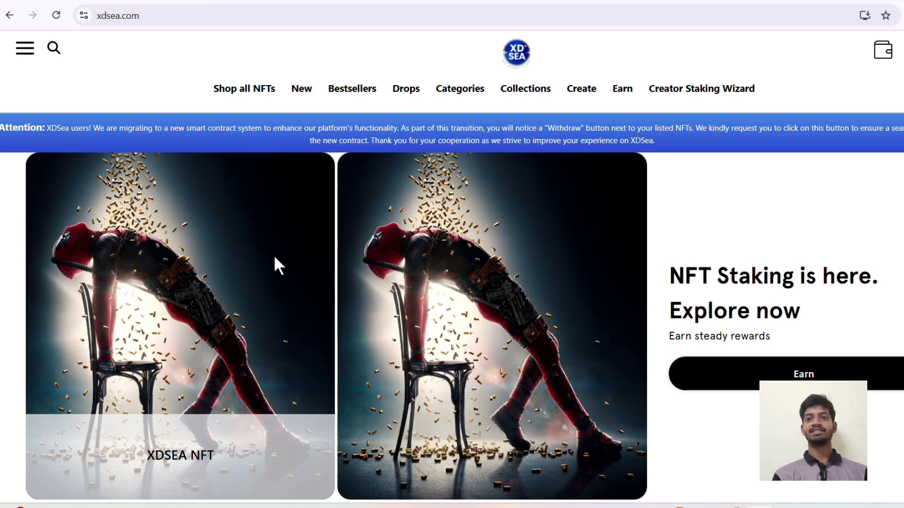
click(24, 50)
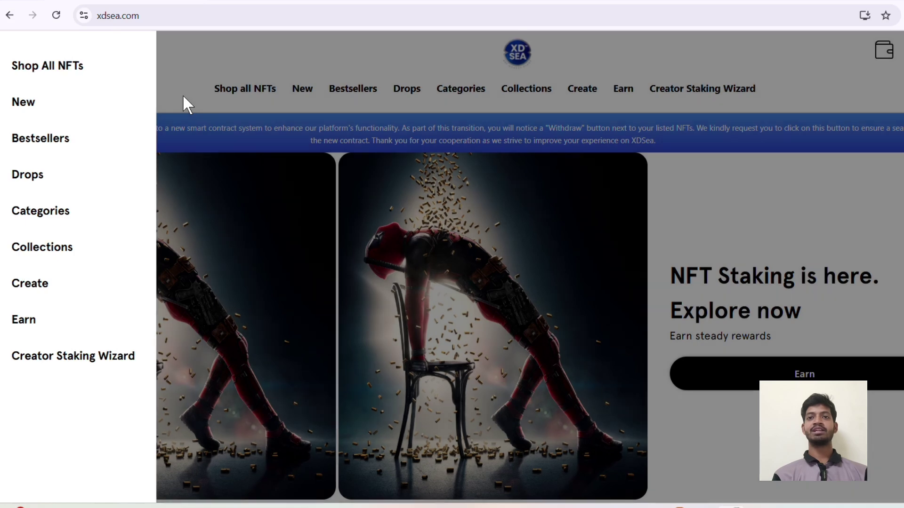
click(183, 96)
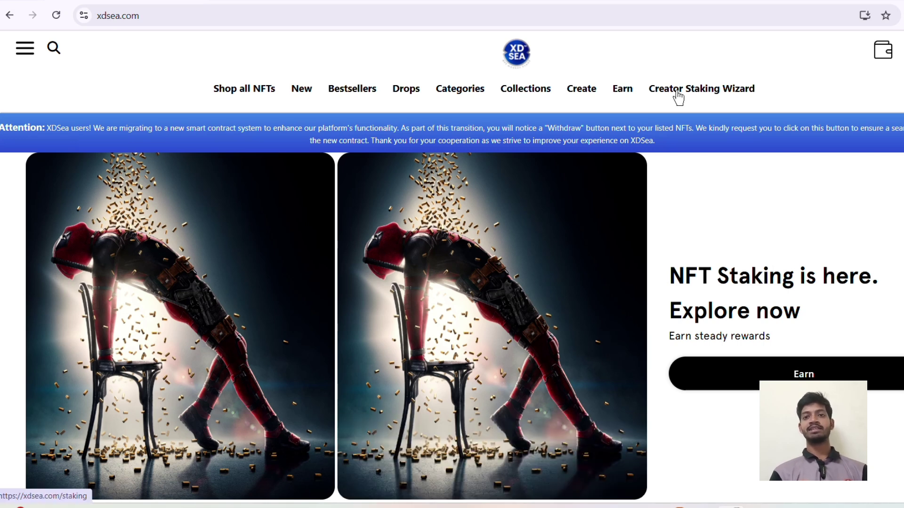
Step: Open the Creator Staking Wizard and examine its NFT Details and Reward Details forms through to the end of the page
click(678, 97)
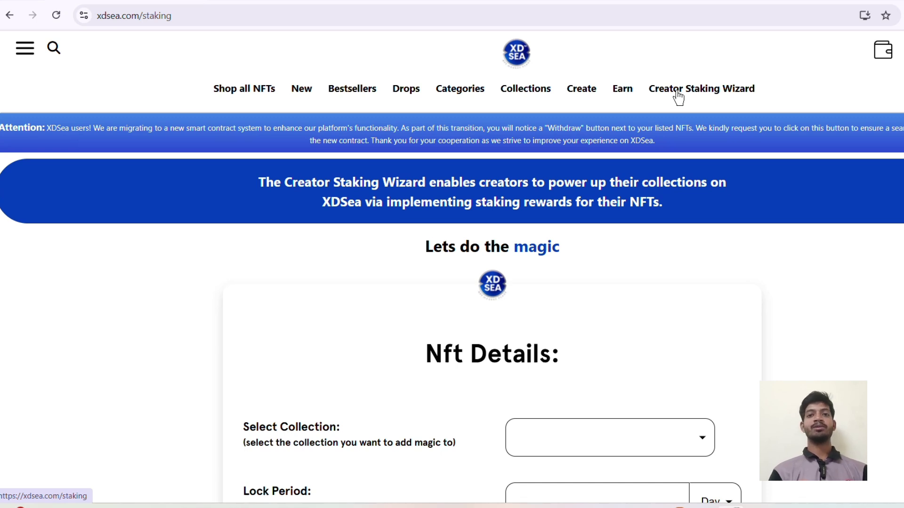
scroll(678, 98, down, 4)
scroll(678, 97, up, 4)
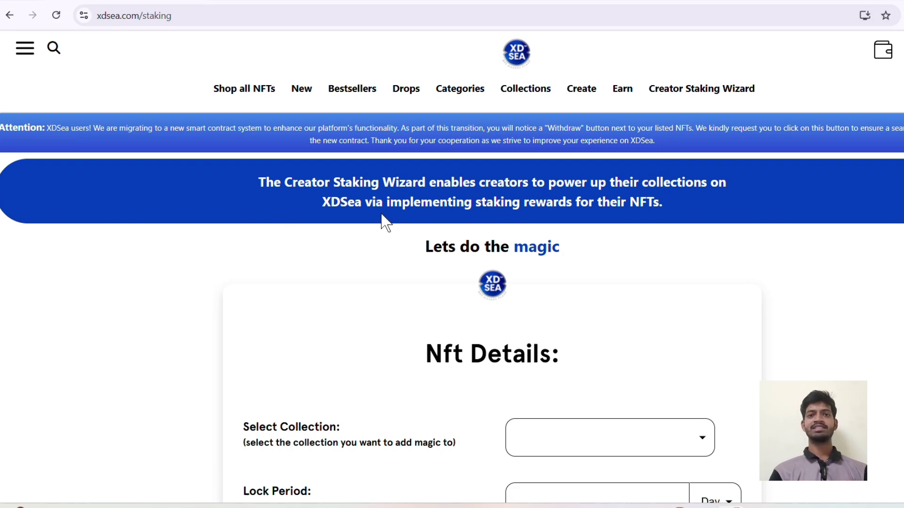
scroll(419, 235, down, 5)
scroll(419, 235, down, 5)
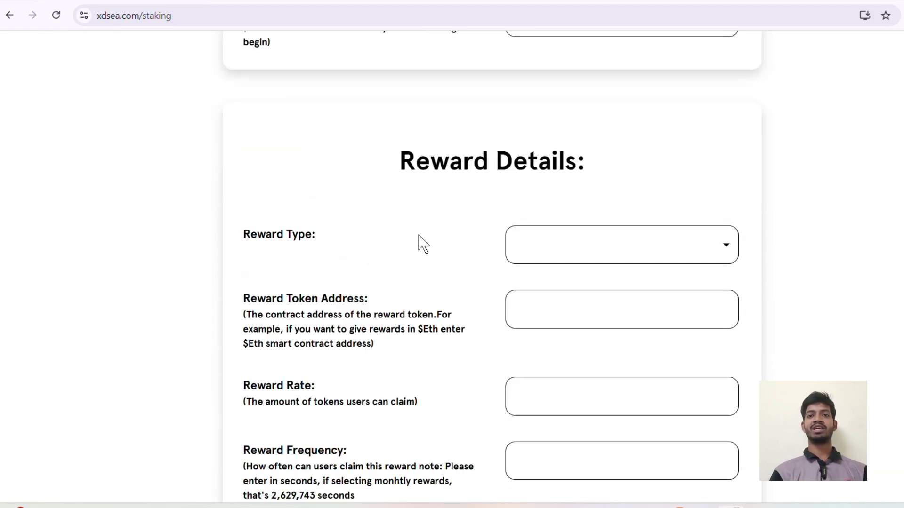
scroll(423, 244, down, 5)
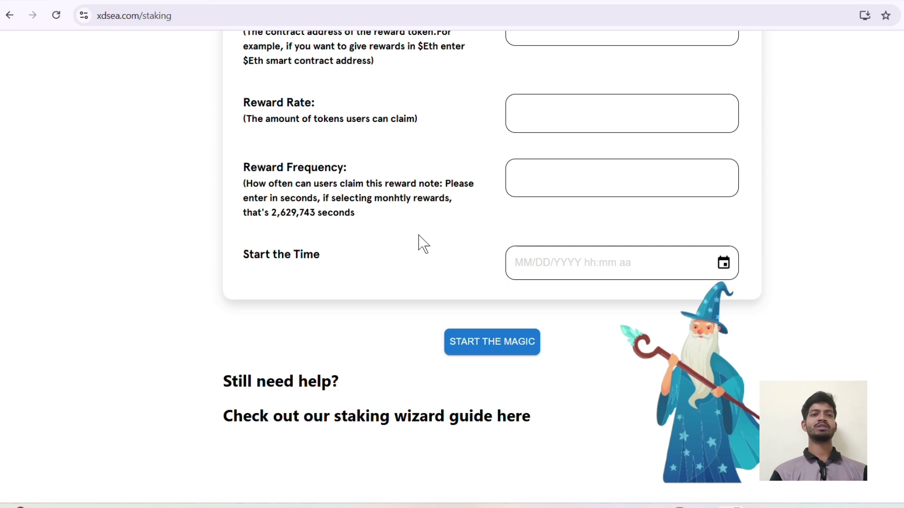
scroll(423, 244, up, 15)
Step: Return to the home page, view the Earn page from the NFT Staking banner, and go back
click(513, 60)
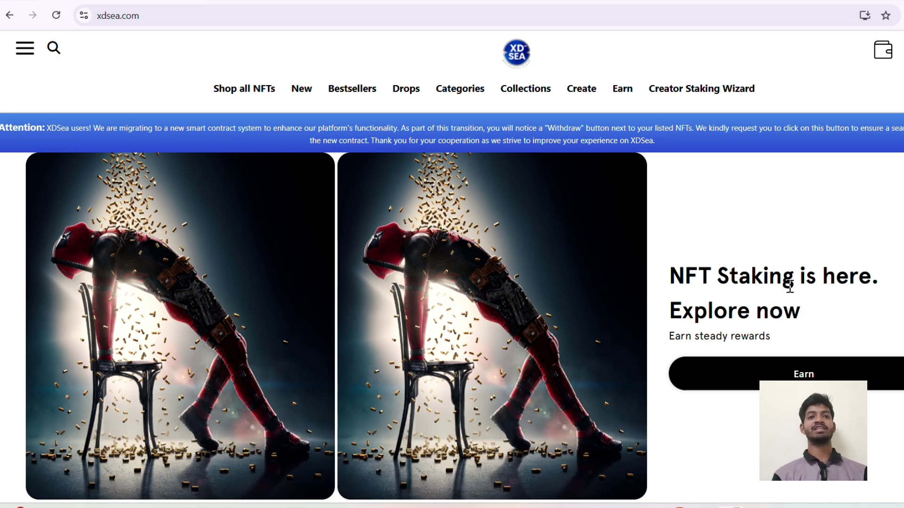
click(688, 362)
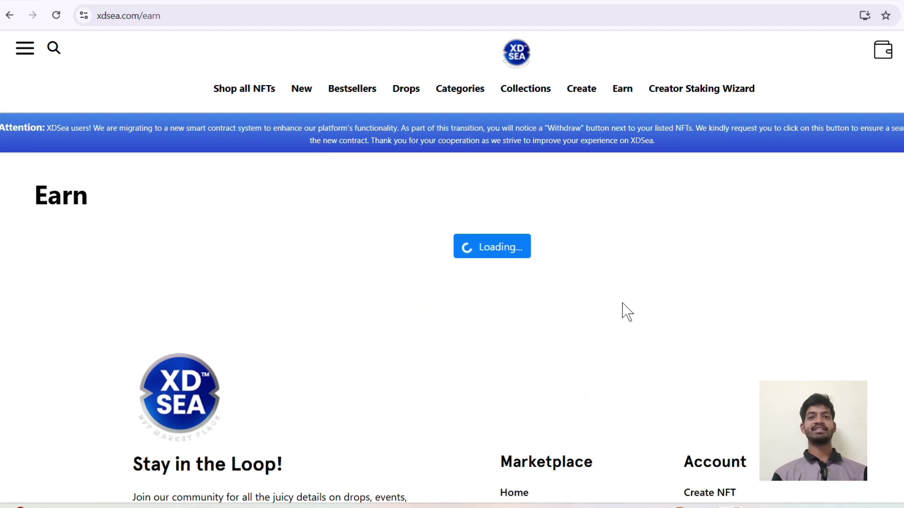
click(4, 17)
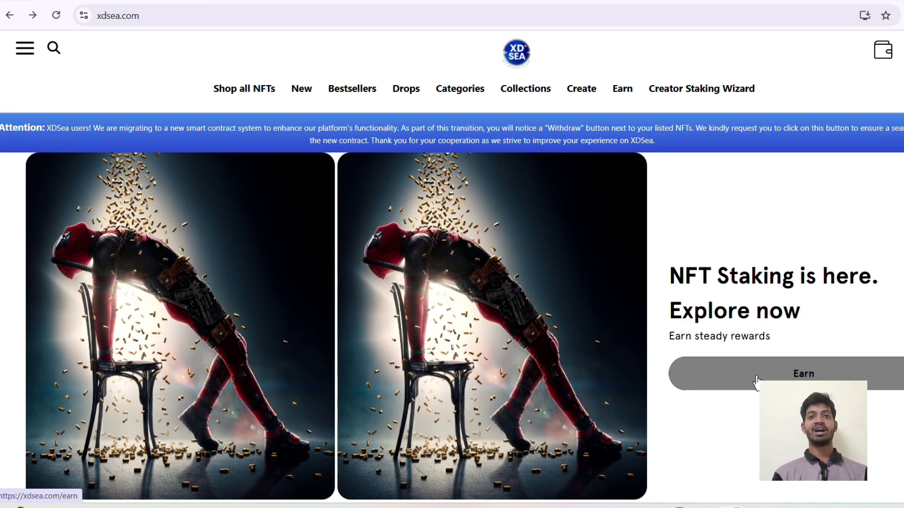
Step: Look over the home page's Discover, Shop Our Top Collections and Community favorites sections
scroll(701, 304, down, 1)
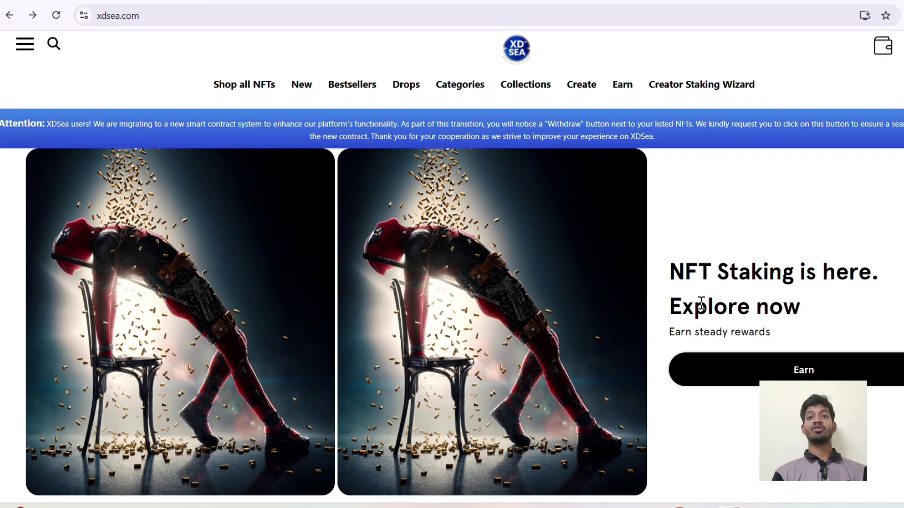
scroll(702, 304, down, 9)
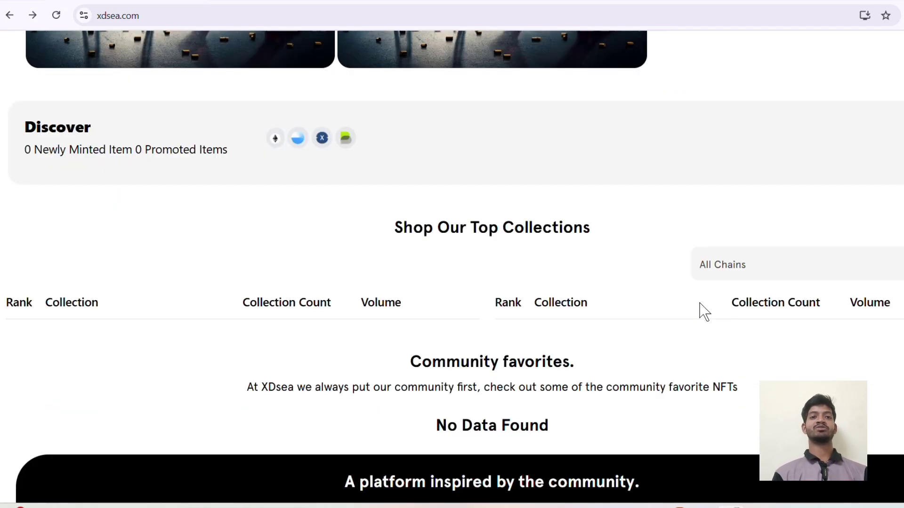
scroll(704, 311, up, 10)
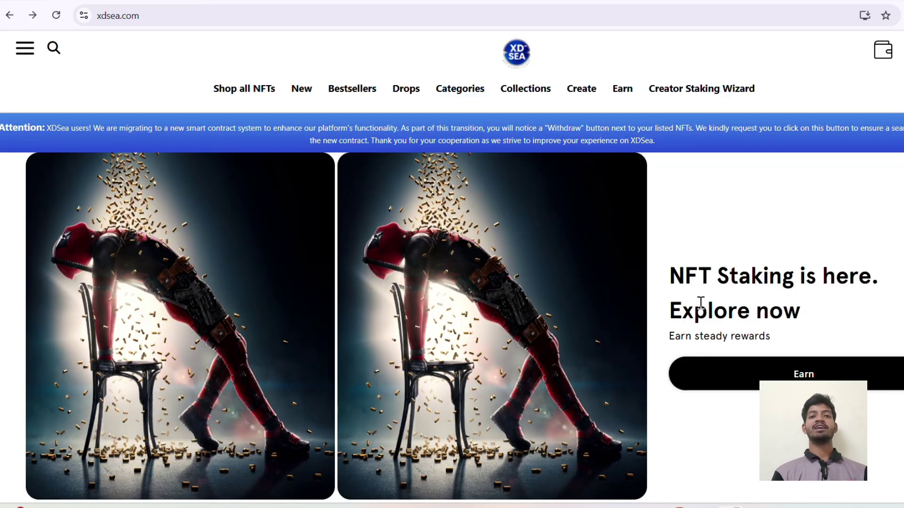
Step: Open the Bestsellers page and look over its top collections listing
click(353, 108)
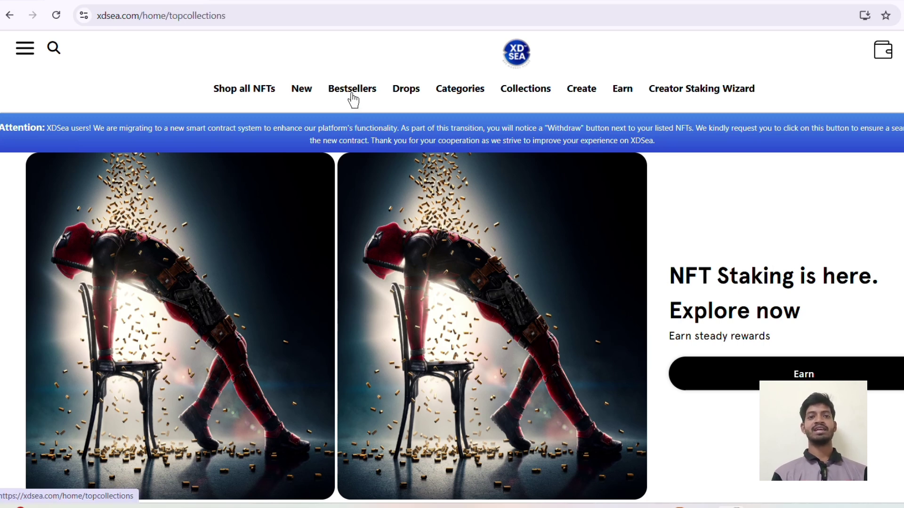
scroll(351, 99, down, 7)
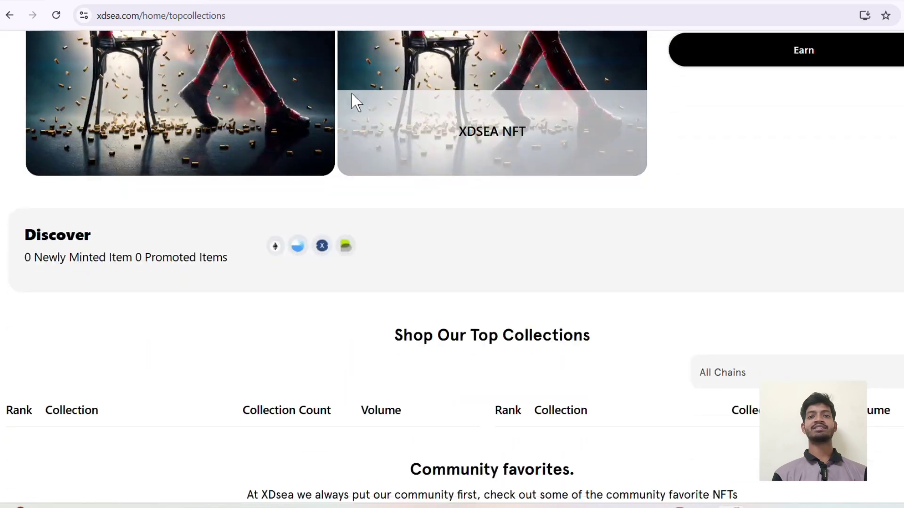
scroll(268, 151, up, 7)
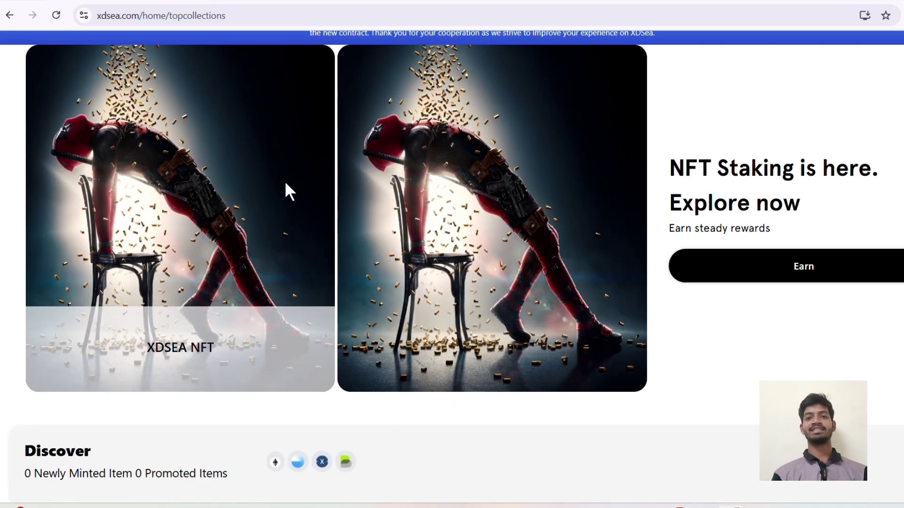
scroll(290, 212, down, 7)
scroll(291, 211, up, 7)
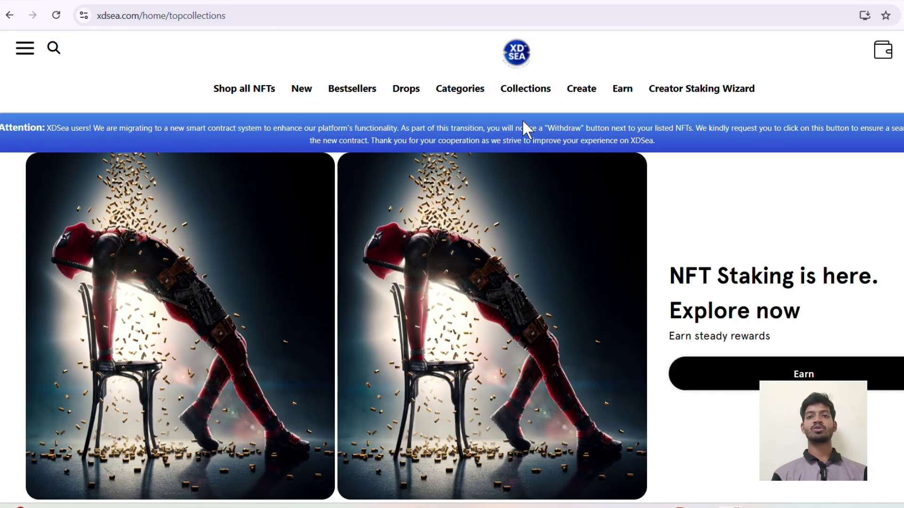
Step: Visit the Create page briefly, and examine every NFT category on the Categories page from Staking to Photography
click(587, 92)
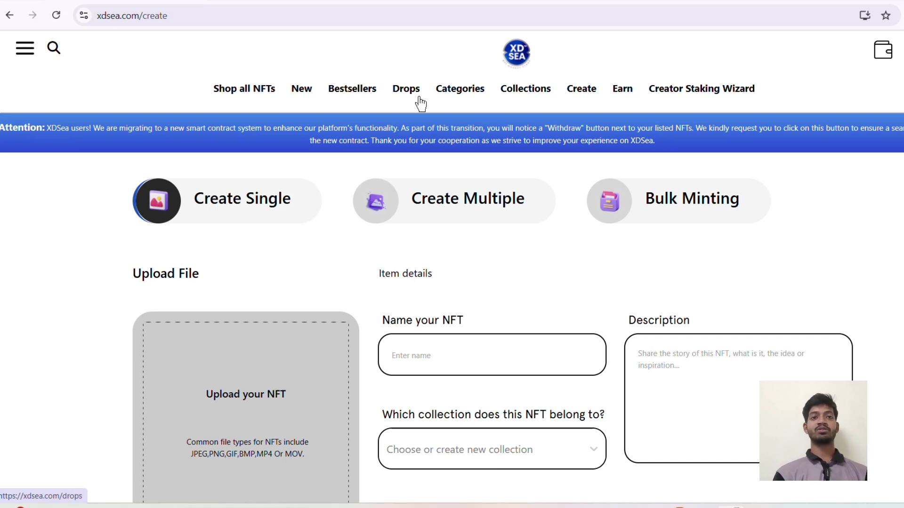
click(452, 96)
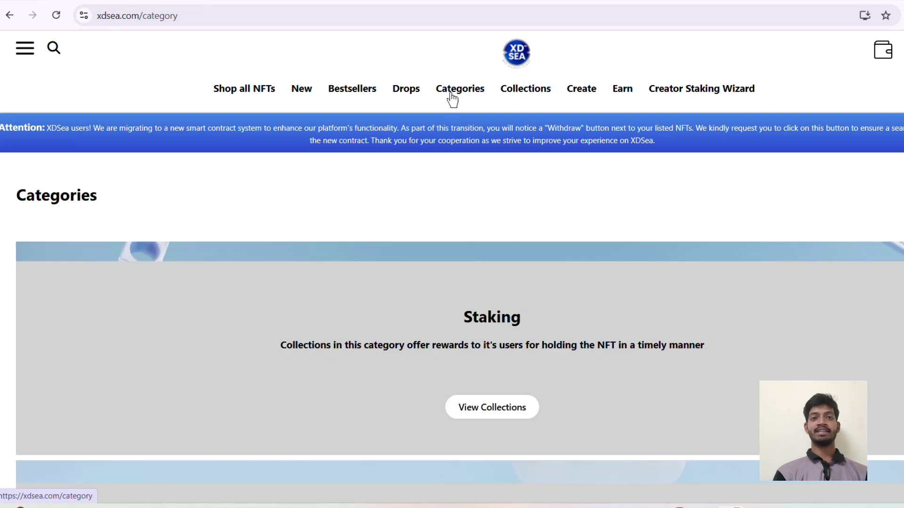
scroll(457, 160, down, 5)
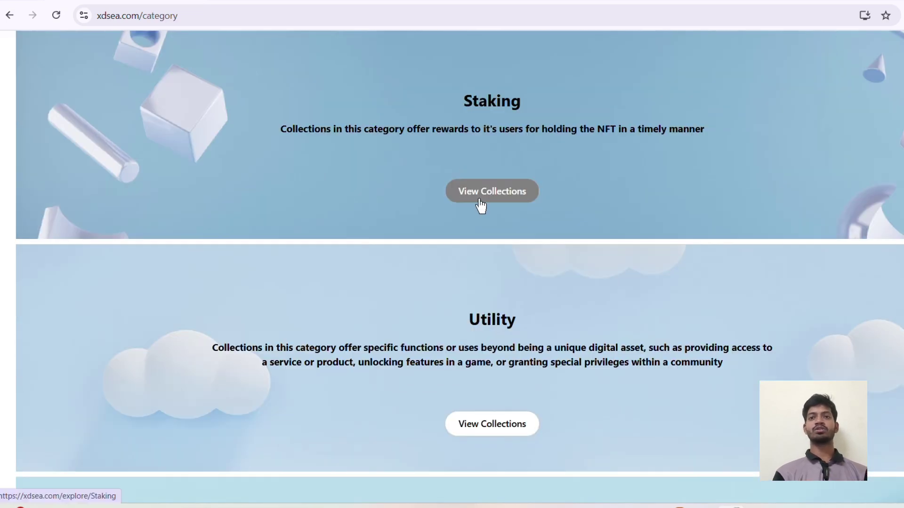
scroll(480, 204, down, 5)
scroll(491, 217, down, 5)
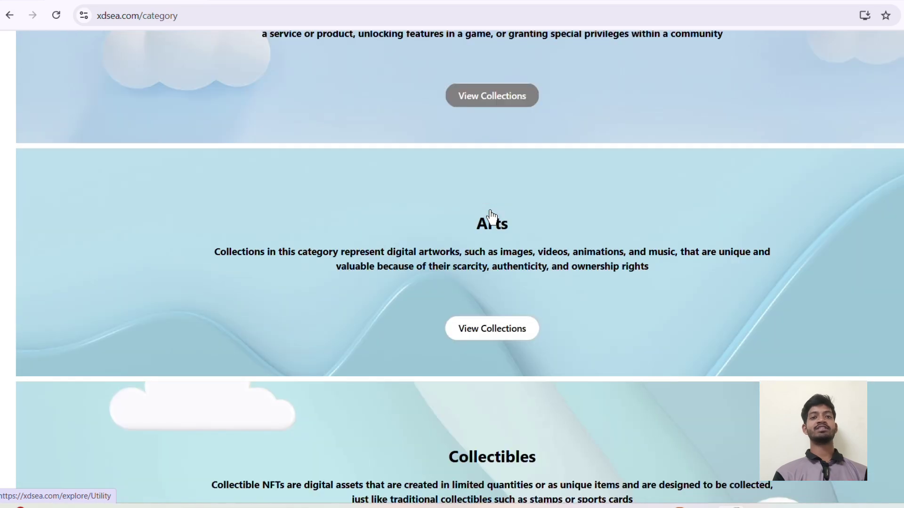
scroll(492, 229, down, 4)
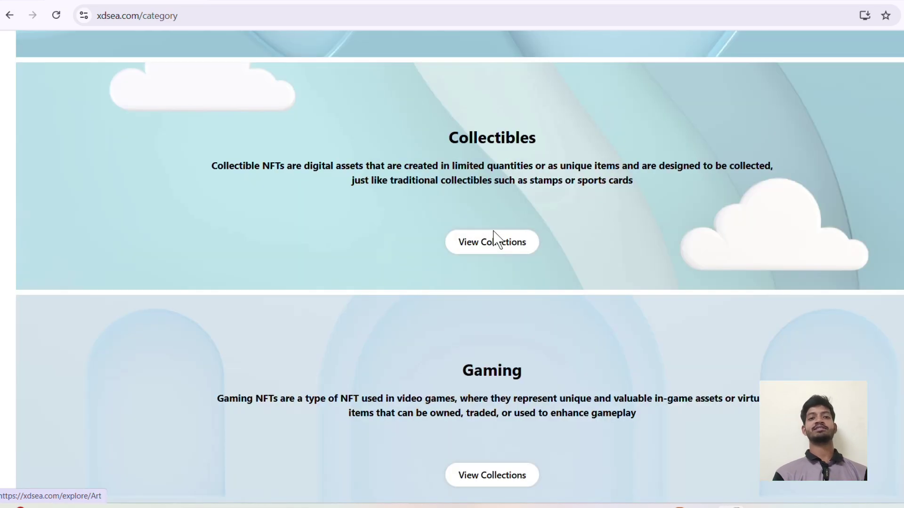
scroll(496, 248, down, 6)
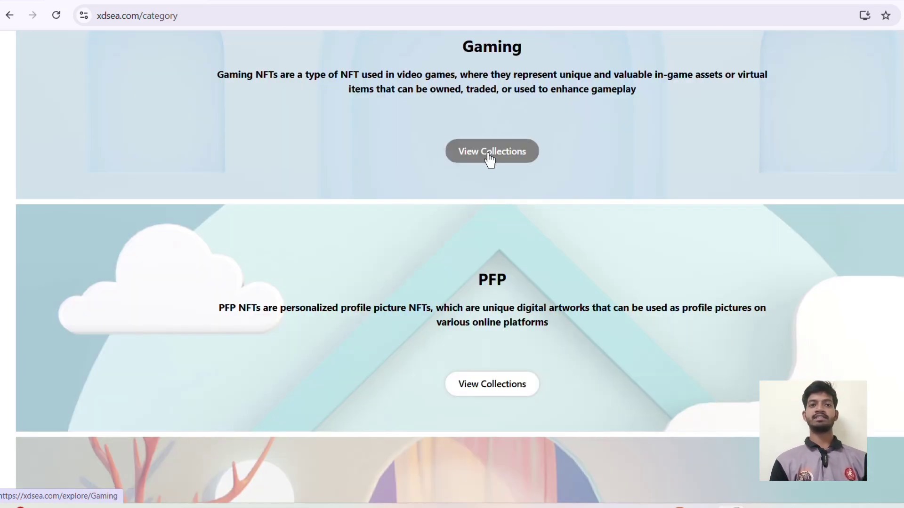
scroll(490, 161, down, 5)
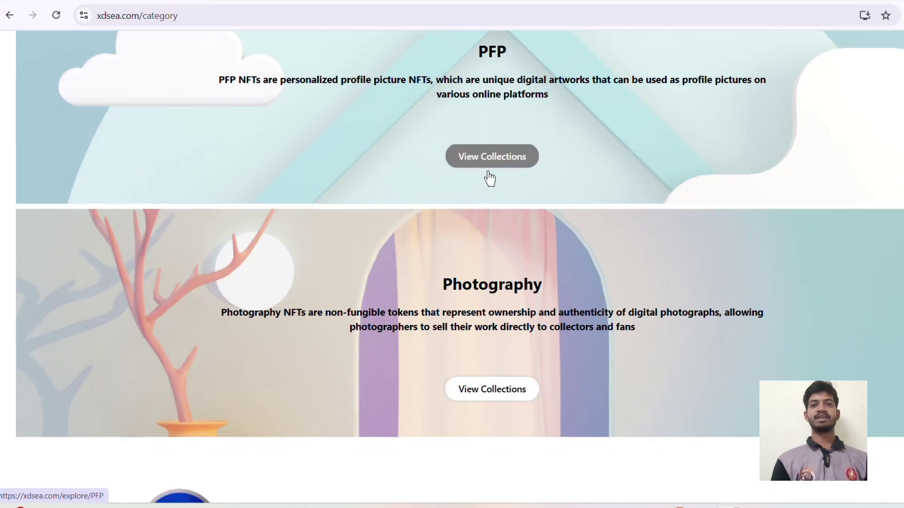
scroll(490, 179, down, 4)
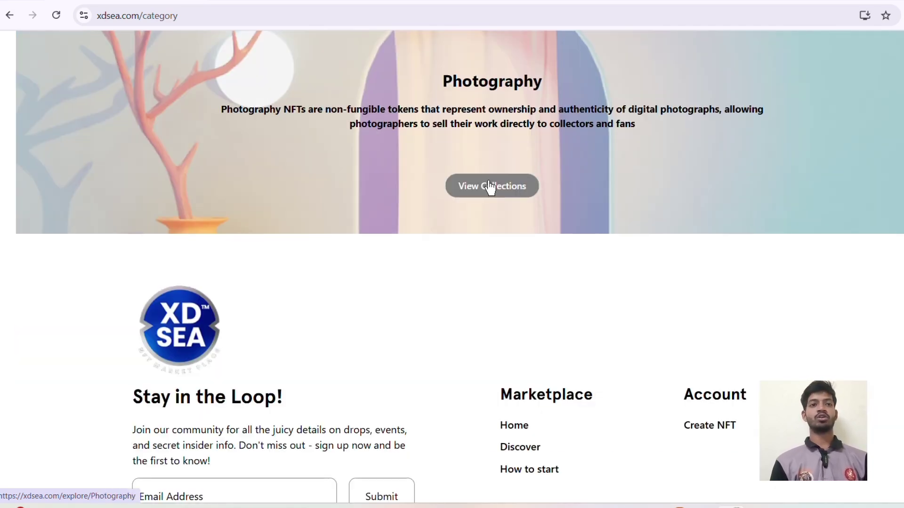
scroll(490, 186, up, 15)
scroll(489, 180, up, 11)
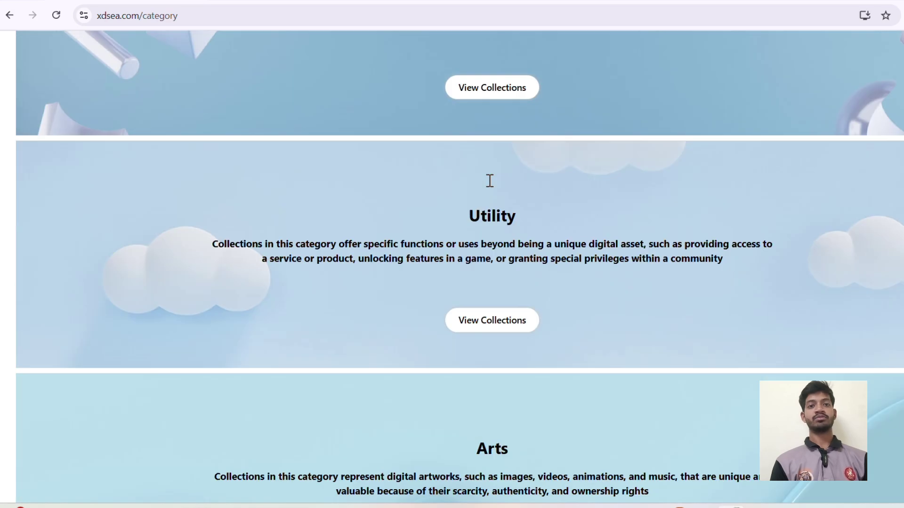
scroll(489, 180, up, 7)
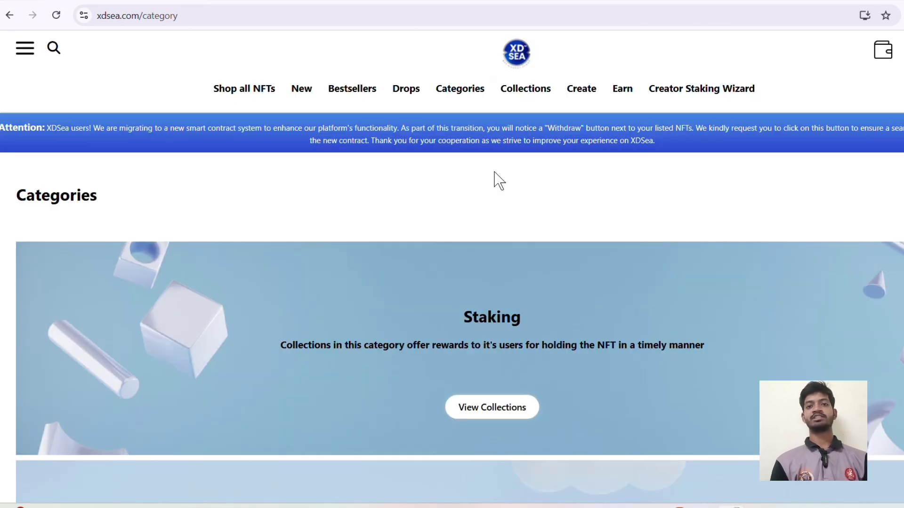
Step: Open the Create page and examine the upload and item details fields for a single NFT
click(572, 91)
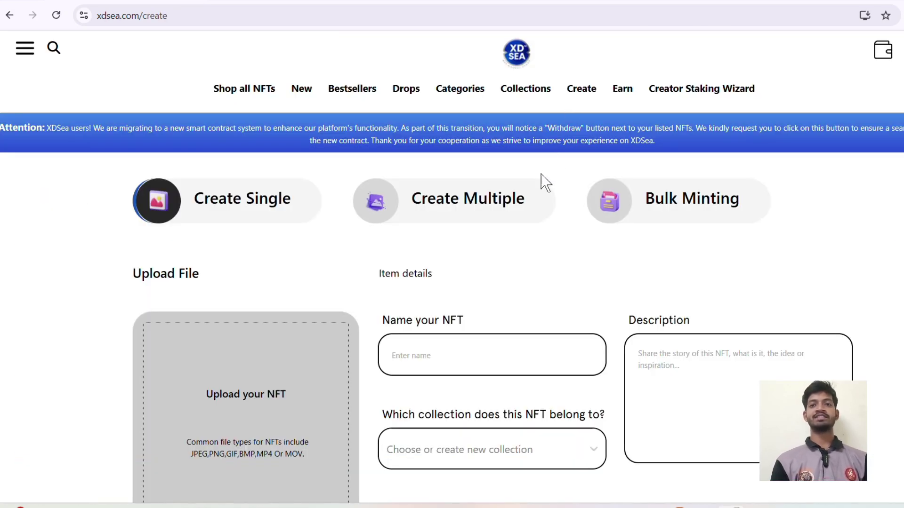
scroll(517, 233, down, 2)
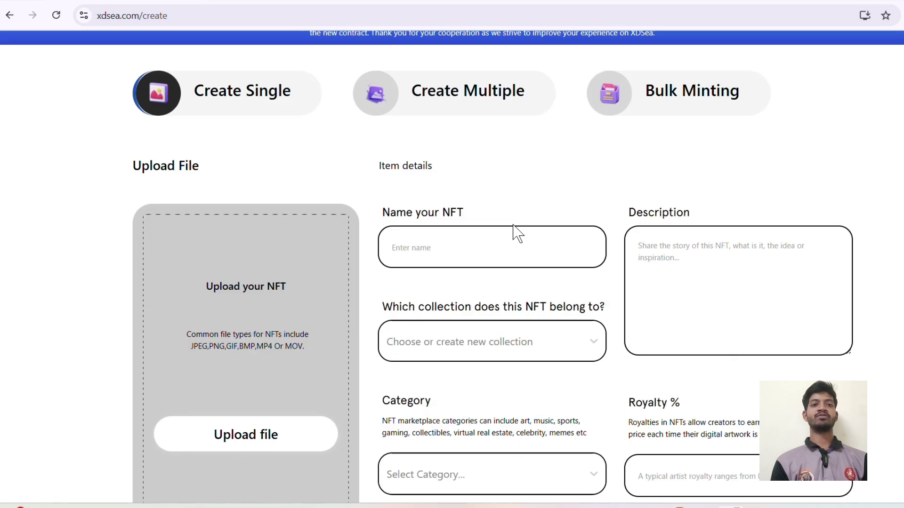
scroll(512, 232, up, 2)
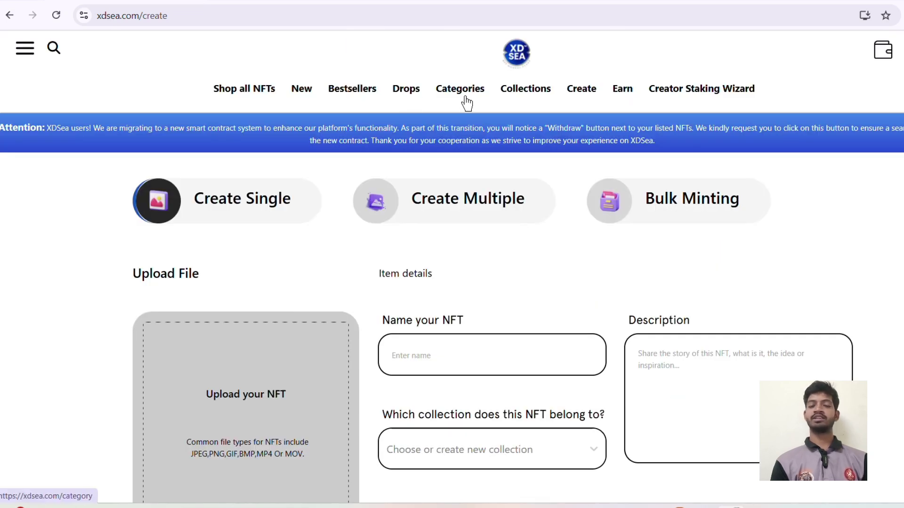
Step: Visit the Collections, Create and Earn pages one after another
click(518, 101)
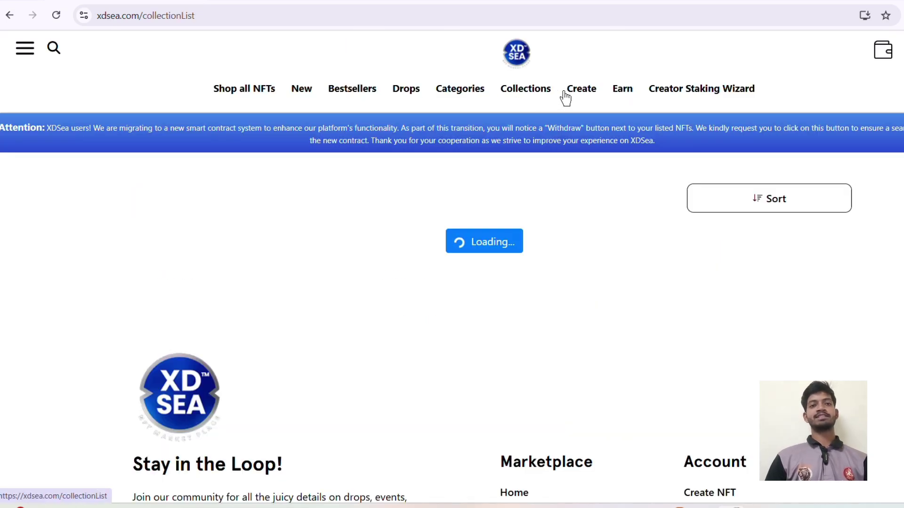
click(594, 94)
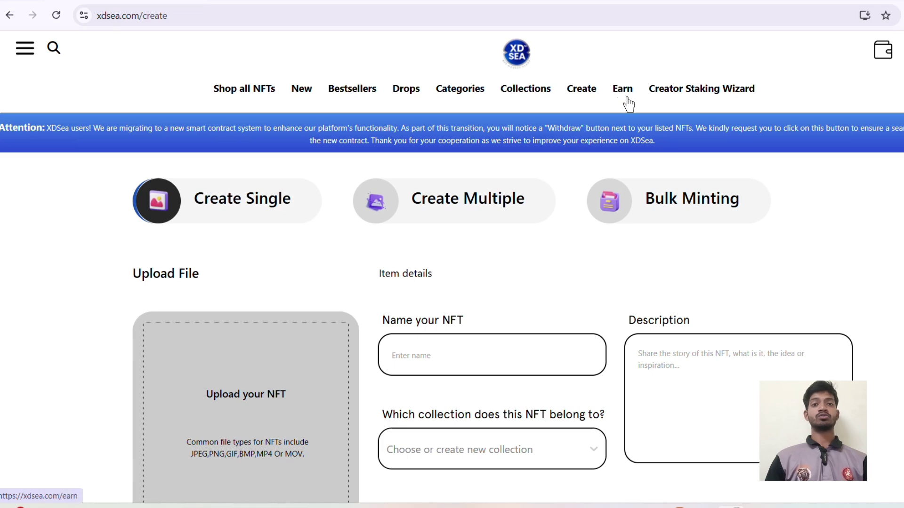
click(623, 94)
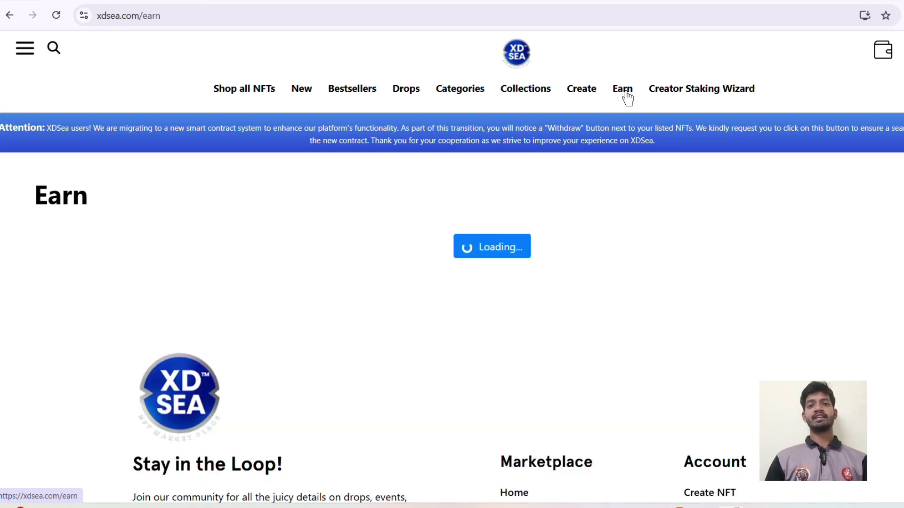
Step: Review the NFT Details fields of the Creator Staking Wizard and return to the Create page
click(690, 90)
scroll(605, 269, down, 3)
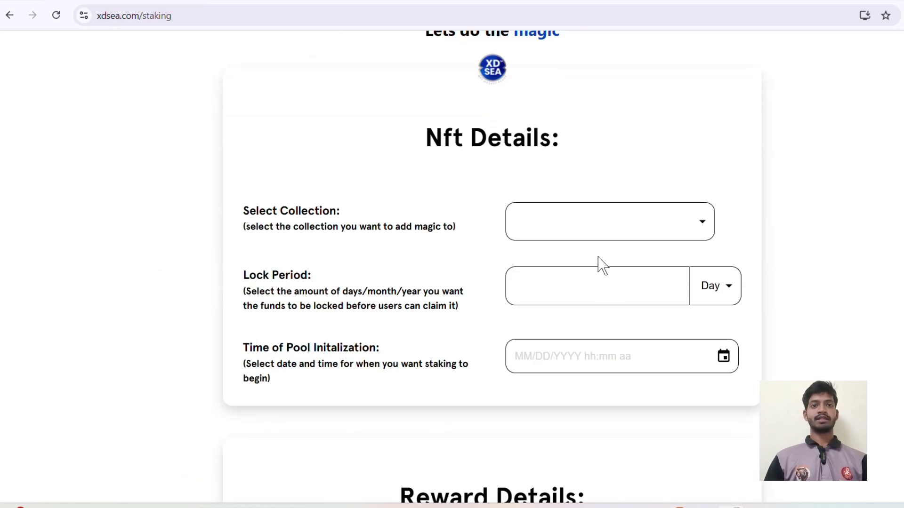
scroll(588, 249, up, 5)
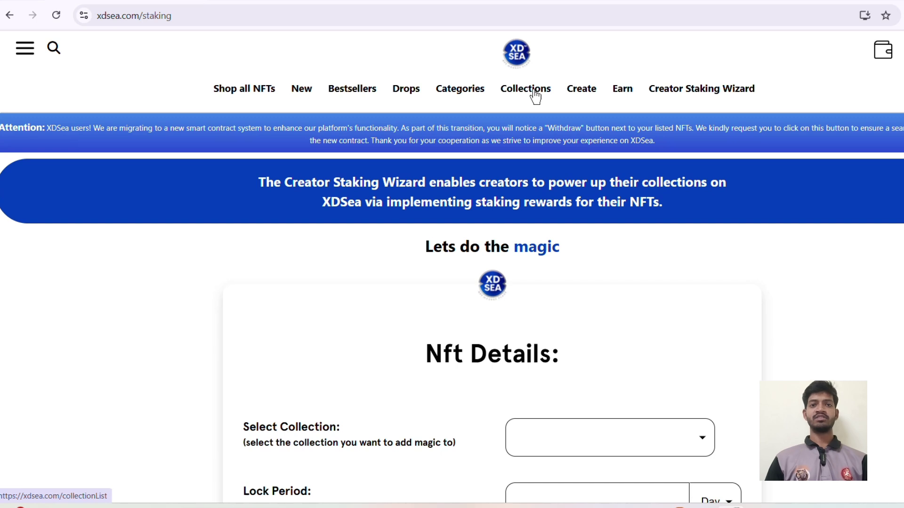
click(581, 90)
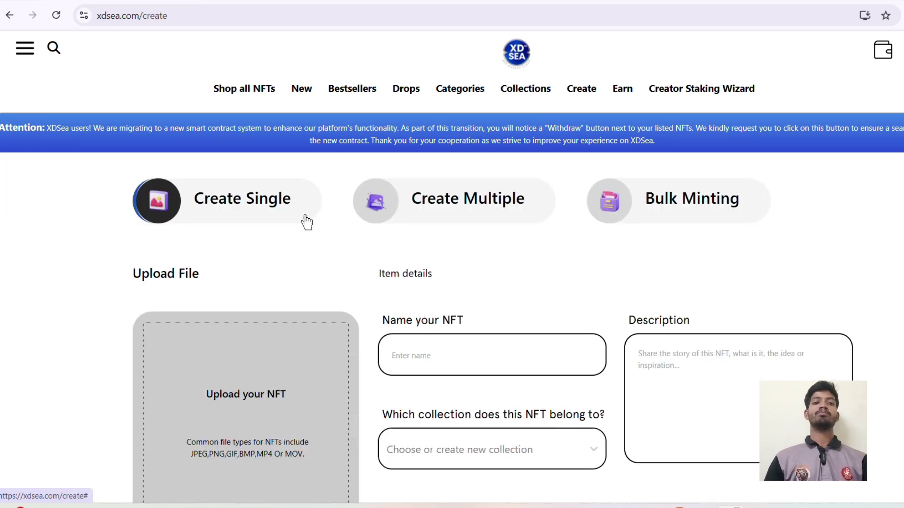
Step: View the Create Multiple and Bulk Minting forms, and return to the Create Single form
click(479, 204)
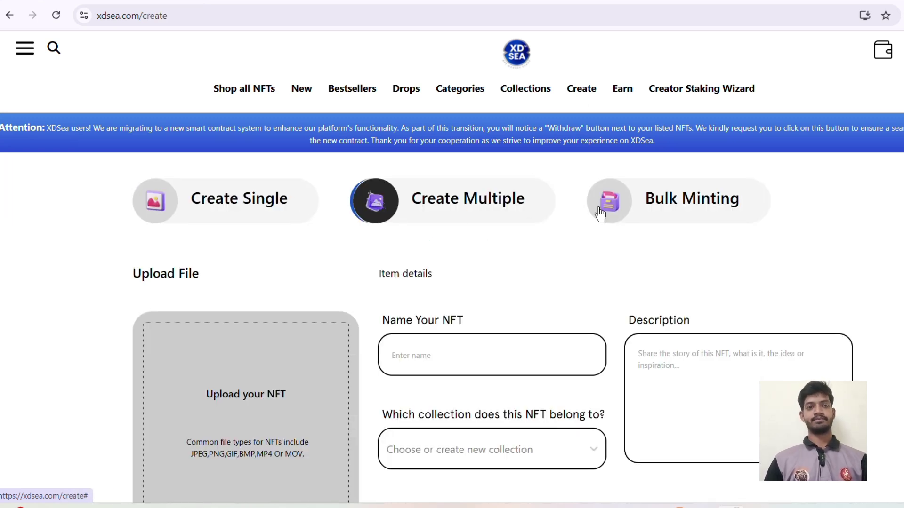
click(657, 218)
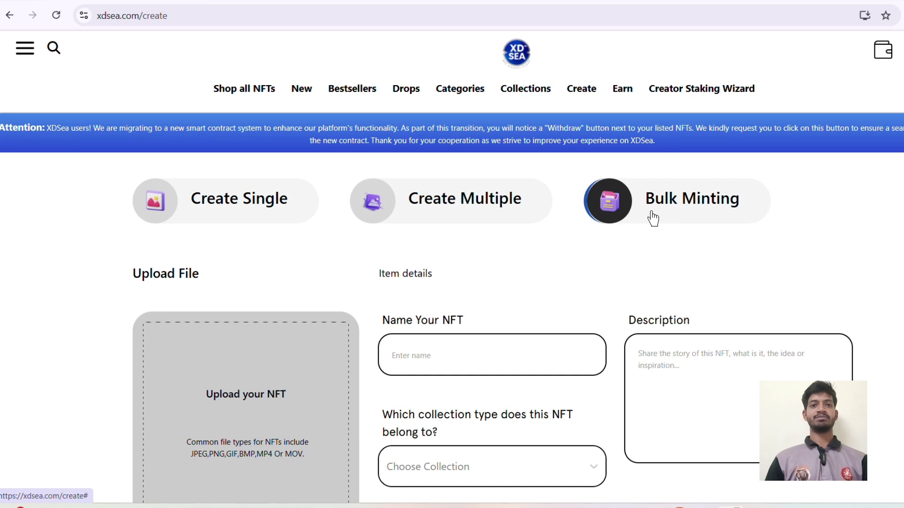
click(238, 201)
Step: Upload the purple flower image as the single NFT's file, and dismiss the reopened file chooser without picking another file
scroll(490, 272, down, 2)
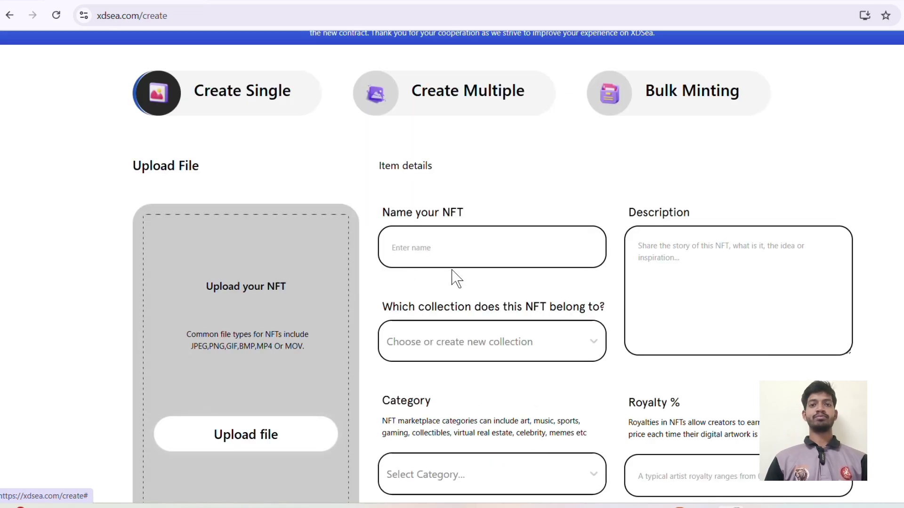
click(254, 444)
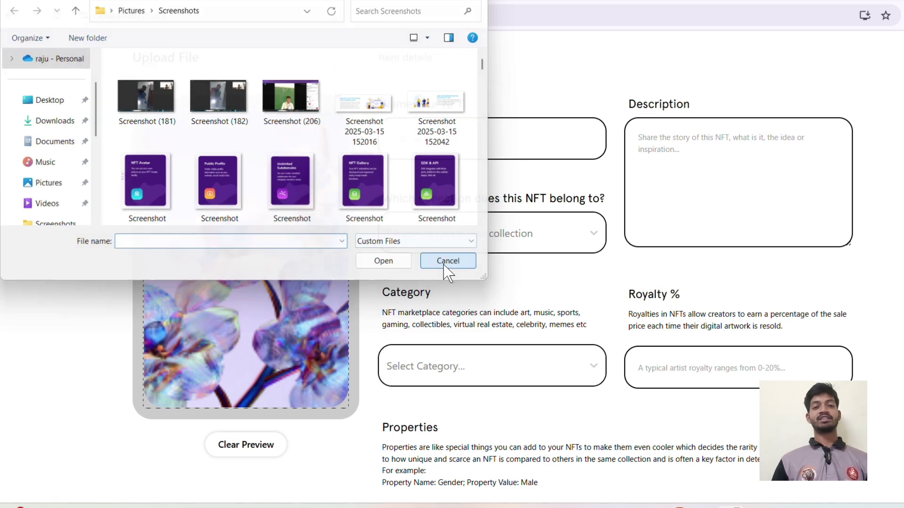
click(448, 262)
scroll(332, 276, up, 3)
scroll(410, 276, down, 2)
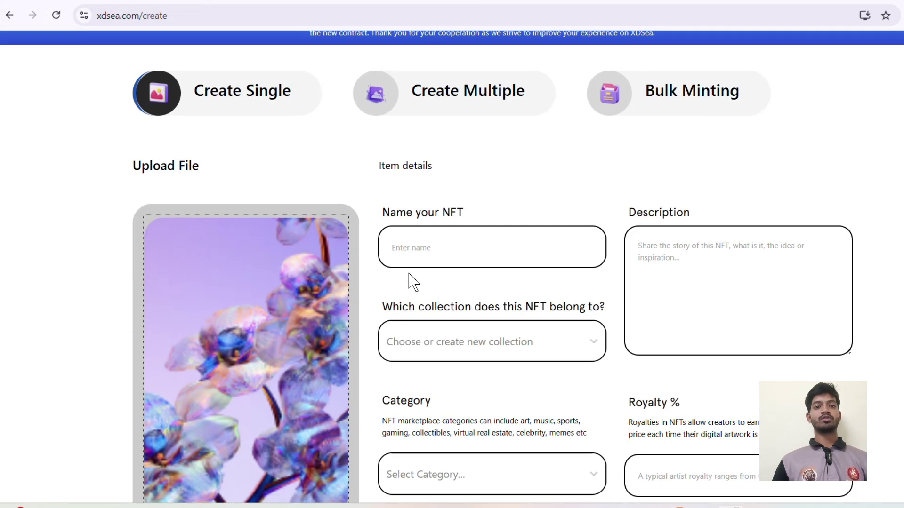
Step: Name the NFT "fg", look for a collection with "f", and enter "f" as the description
click(407, 248)
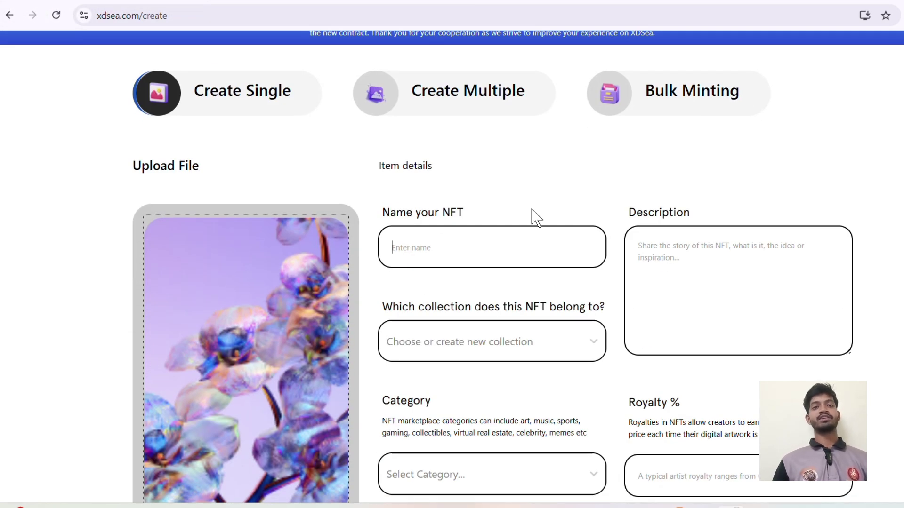
text(fg)
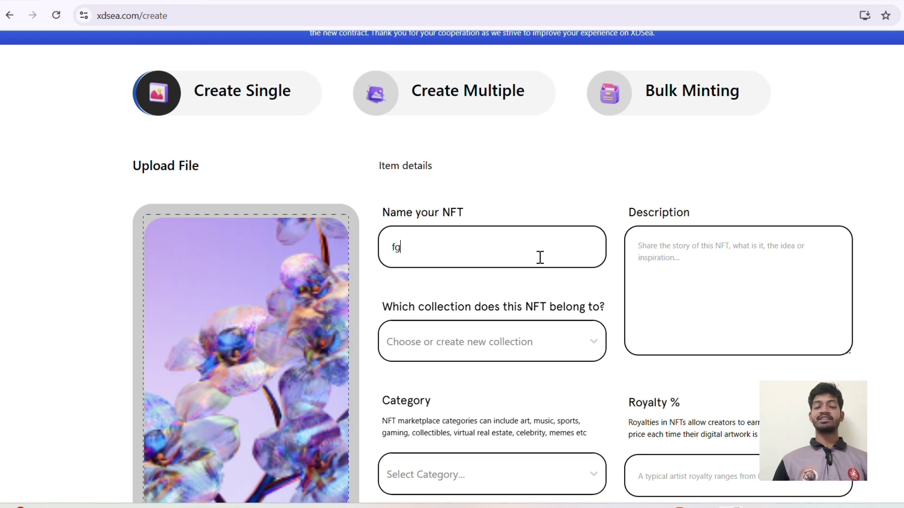
click(667, 271)
click(532, 343)
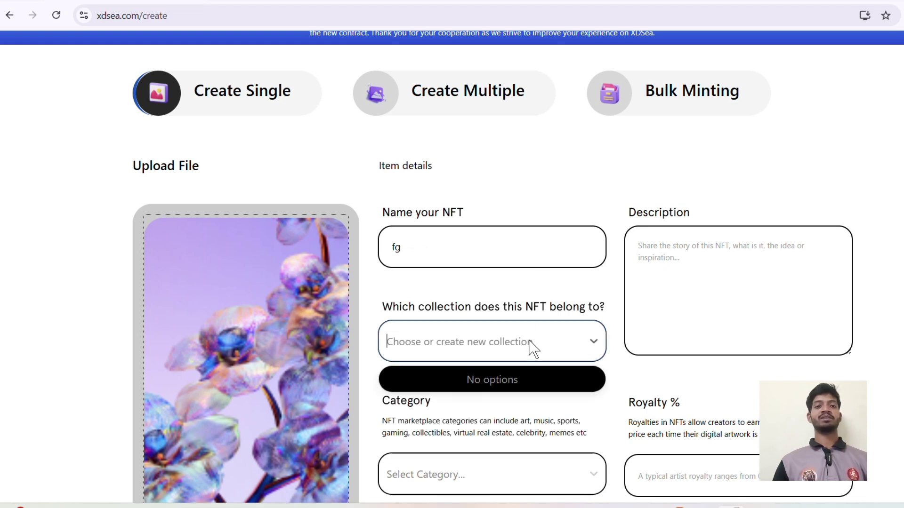
text(f)
click(652, 278)
text(f)
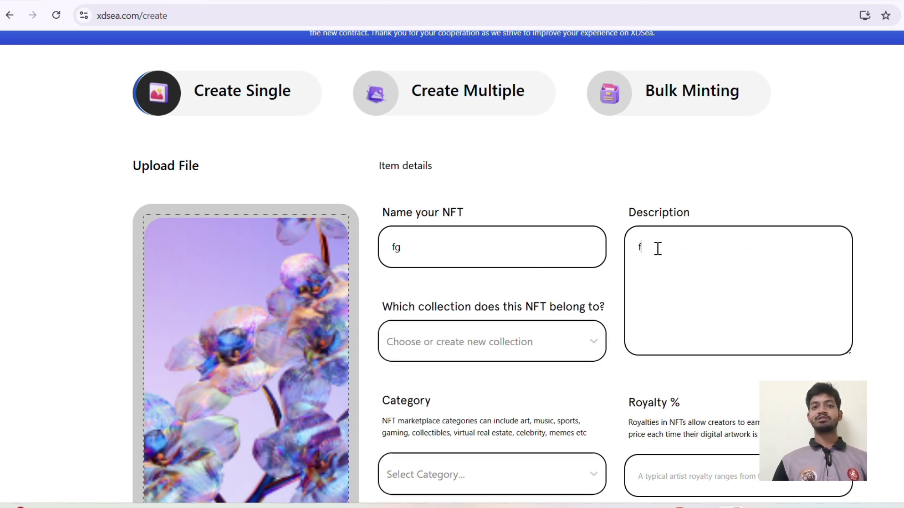
Step: Search the NFT categories for "art" and set the royalty percentage to 20
scroll(654, 264, down, 5)
click(398, 258)
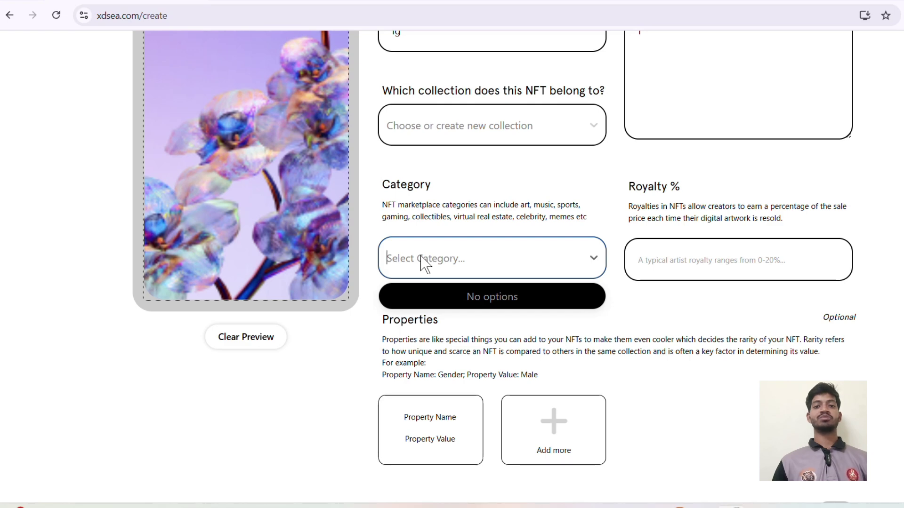
text(art)
scroll(659, 245, up, 5)
click(705, 248)
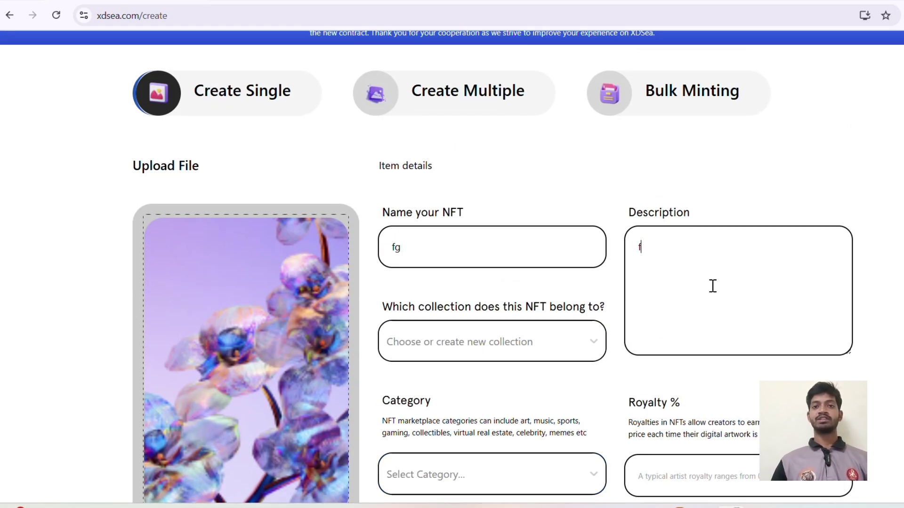
scroll(709, 282, down, 5)
click(653, 267)
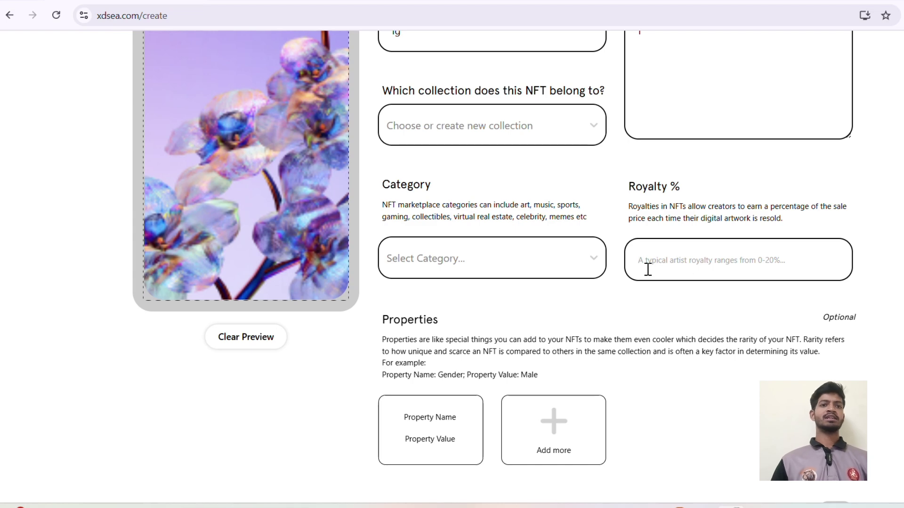
text(20)
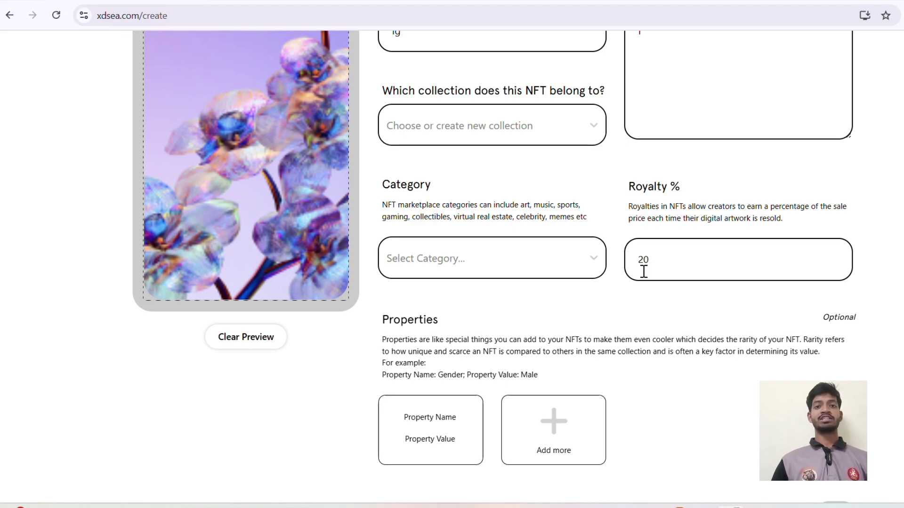
Step: Enable unlockable content and instant sale for the NFT, and look over the fixed price and auction options
scroll(389, 307, down, 2)
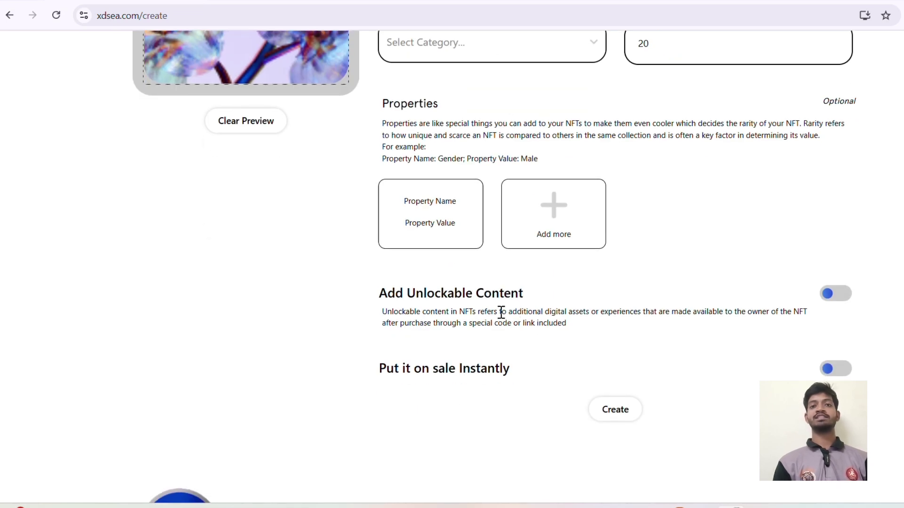
click(834, 295)
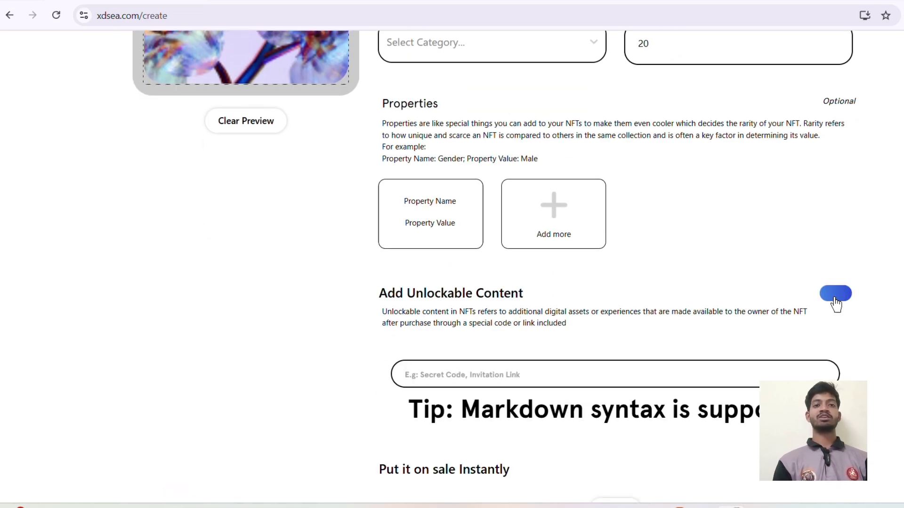
scroll(577, 359, down, 2)
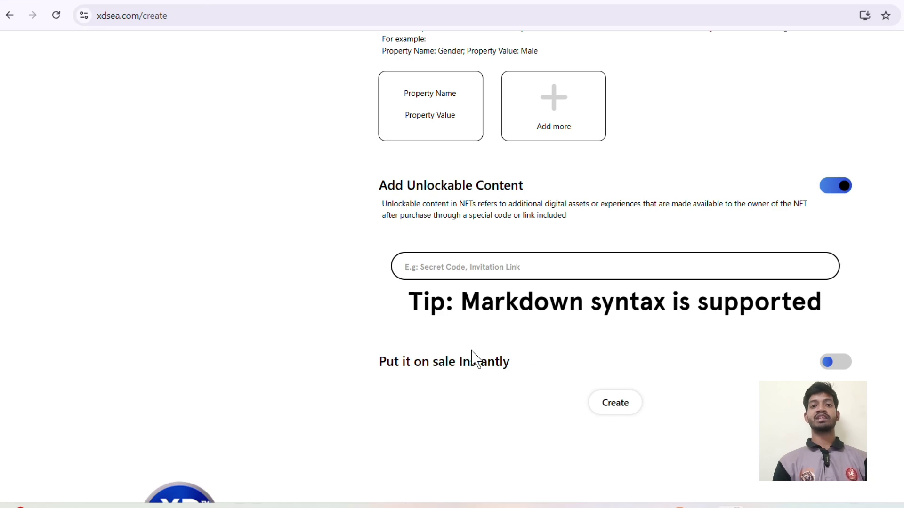
click(833, 363)
scroll(577, 356, down, 2)
scroll(577, 357, down, 4)
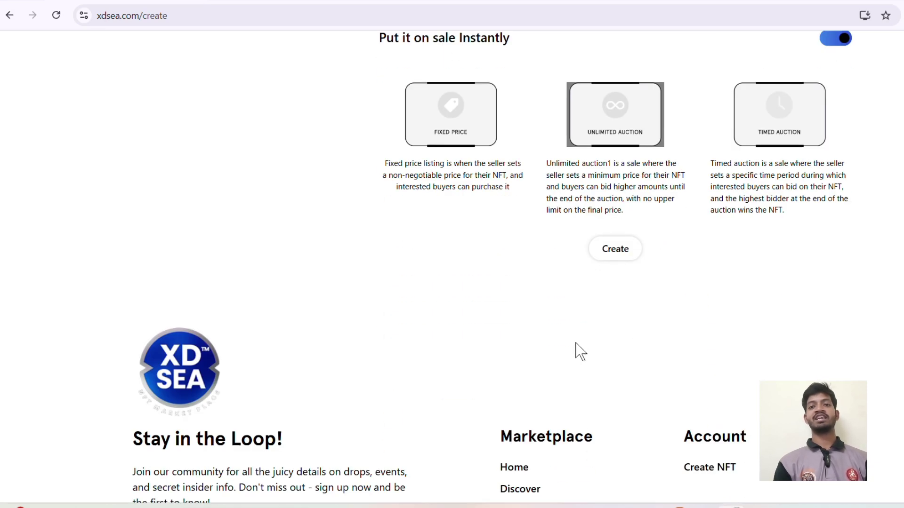
Step: Try to create the NFT and check the item details for required entries
click(602, 260)
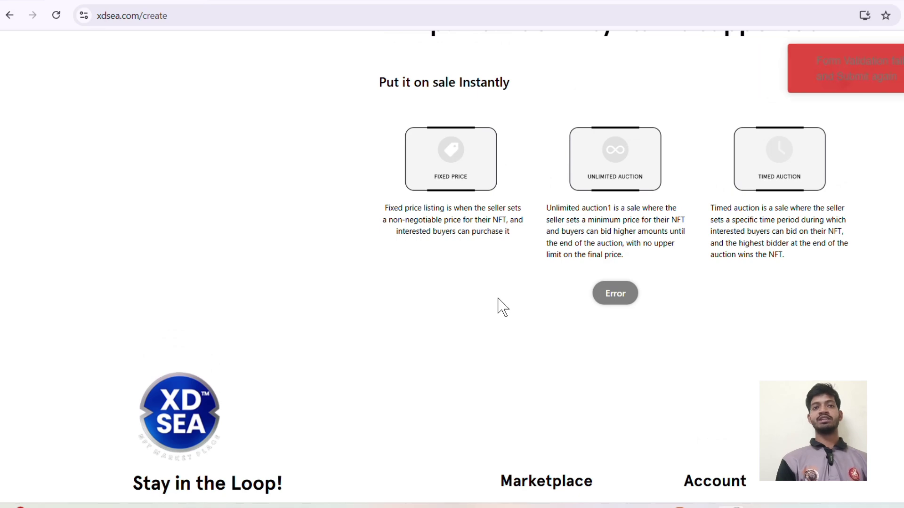
scroll(507, 305, down, 3)
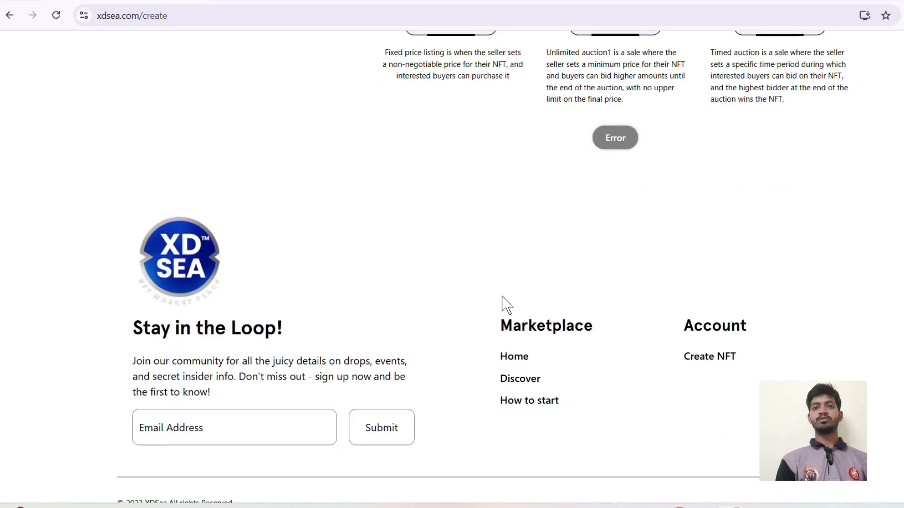
scroll(507, 306, up, 15)
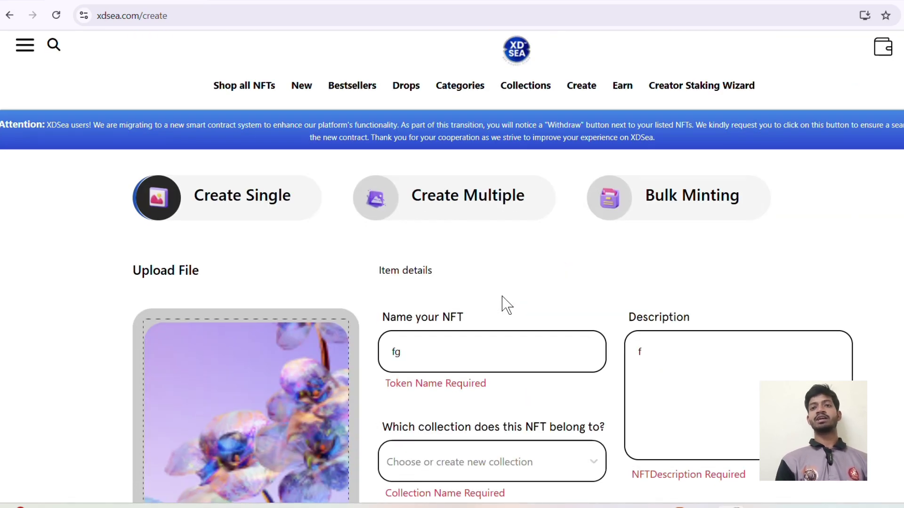
scroll(507, 306, down, 2)
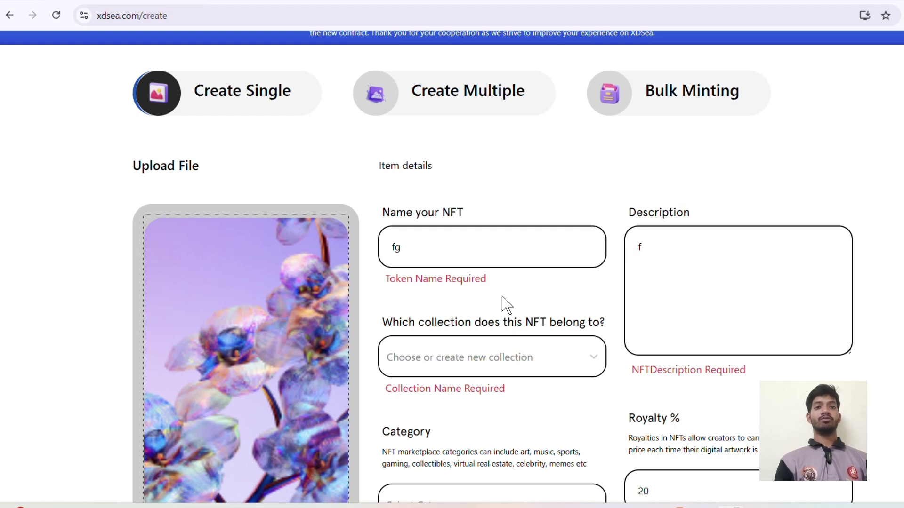
Step: Shorten the NFT's name to "f" and clear its description
click(448, 254)
key(BackSpace)
scroll(448, 264, up, 2)
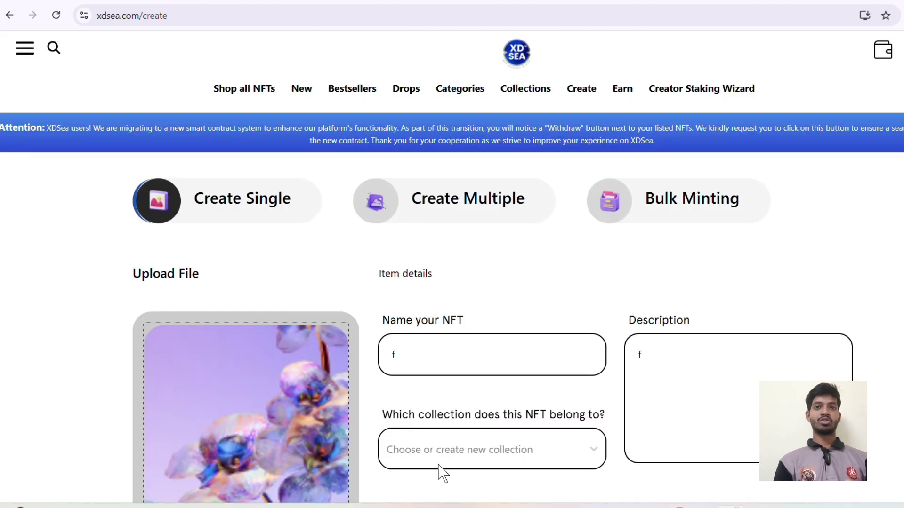
click(631, 347)
key(BackSpace)
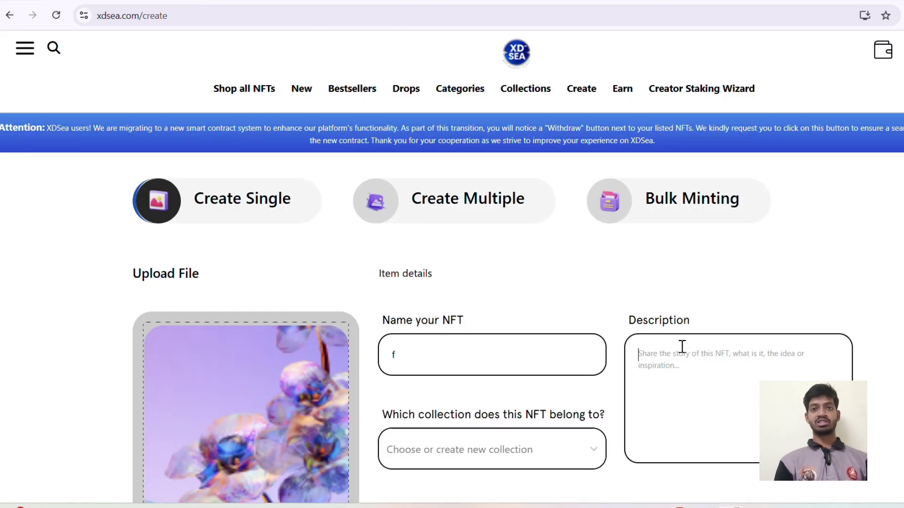
Step: Revisit the Create Multiple and Bulk Minting forms, and go to the XDSea home page
click(471, 218)
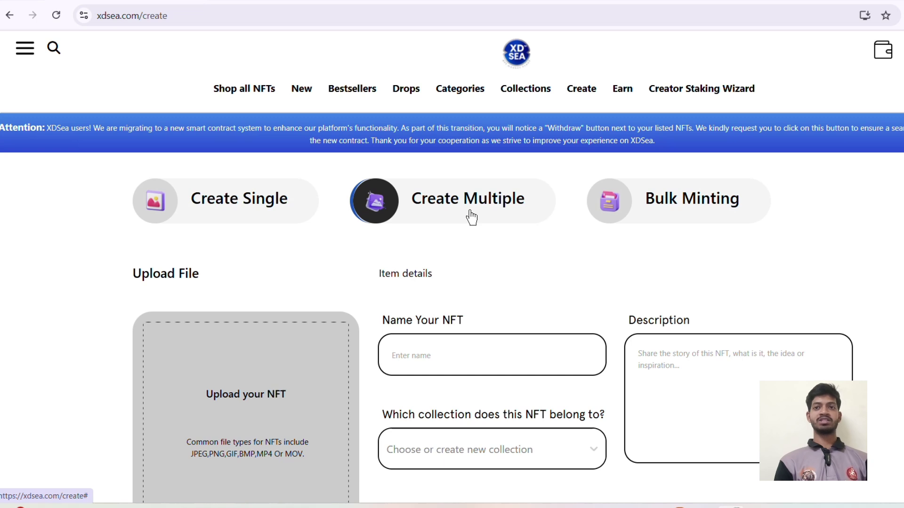
click(623, 217)
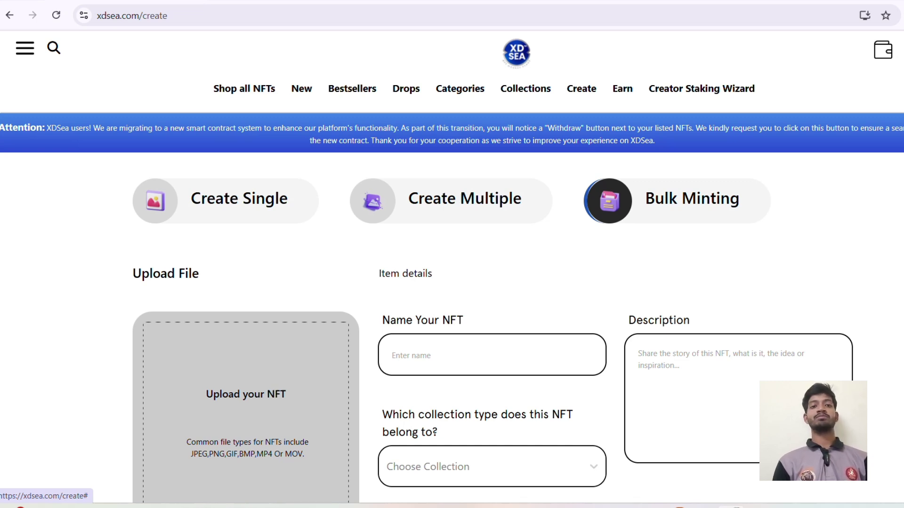
click(507, 70)
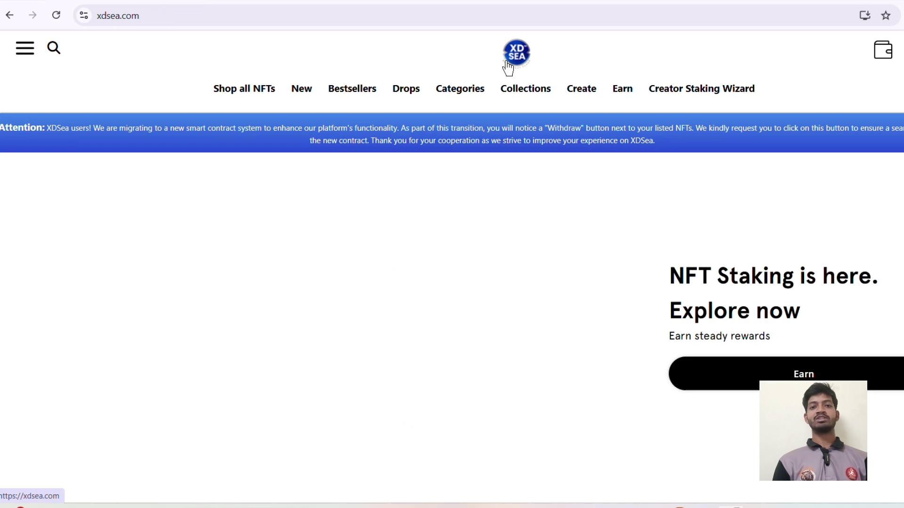